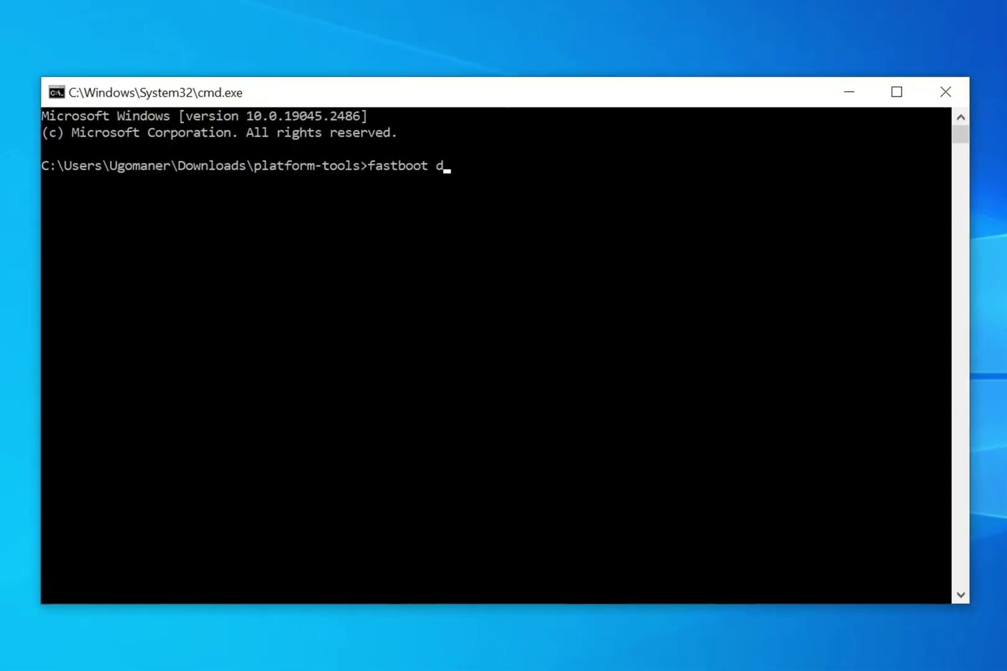
text(evi)
text(ces)
Run 'fastboot devices' twice from the platform-tools folder.
key(Return)
text(f)
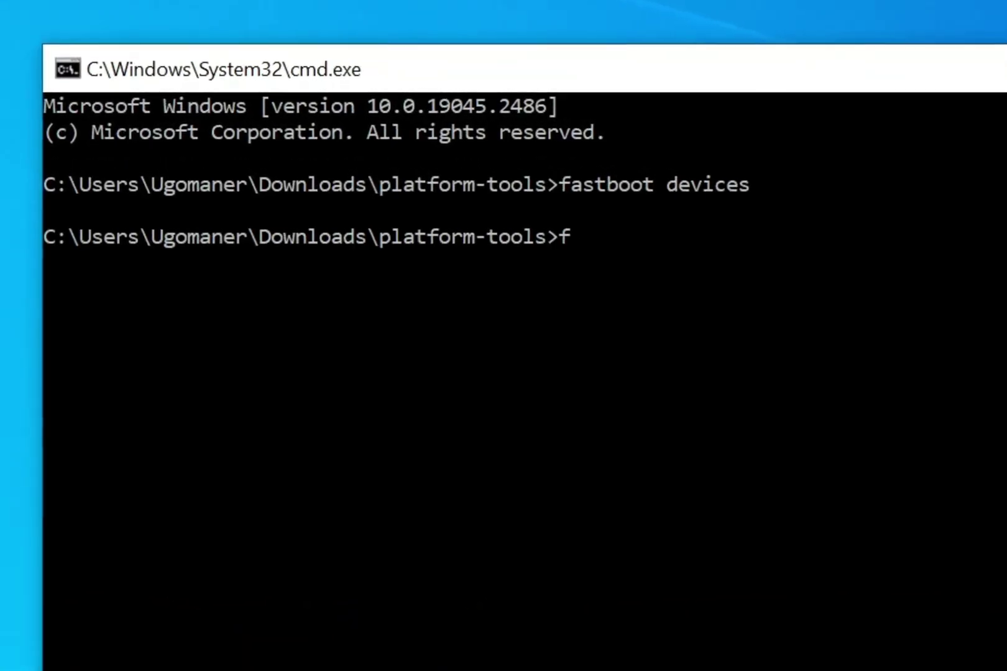
text(astboot de)
text(vic)
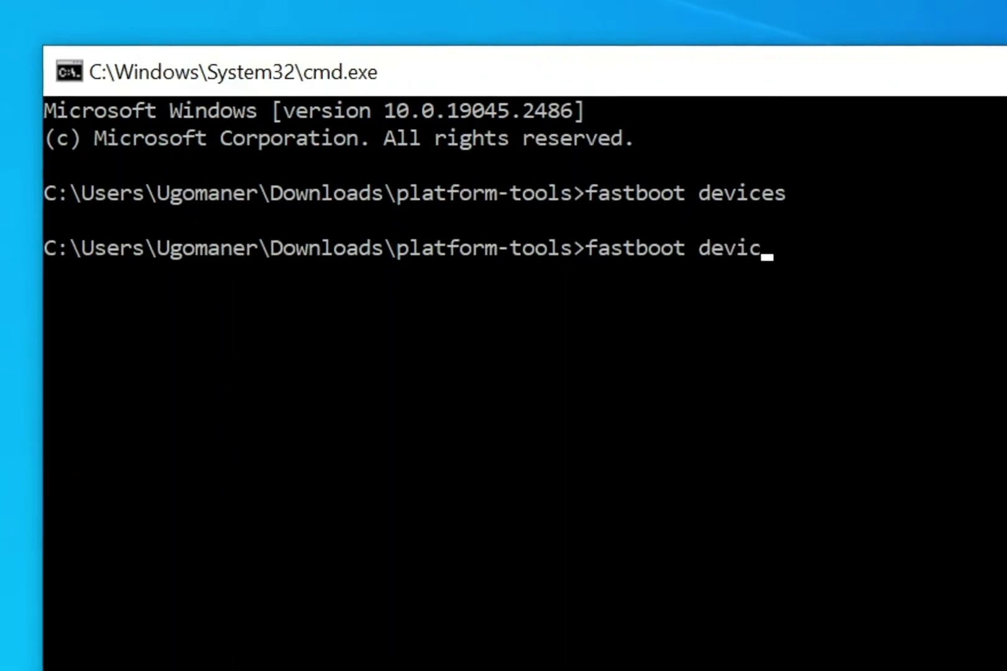
text(e)
key(Return)
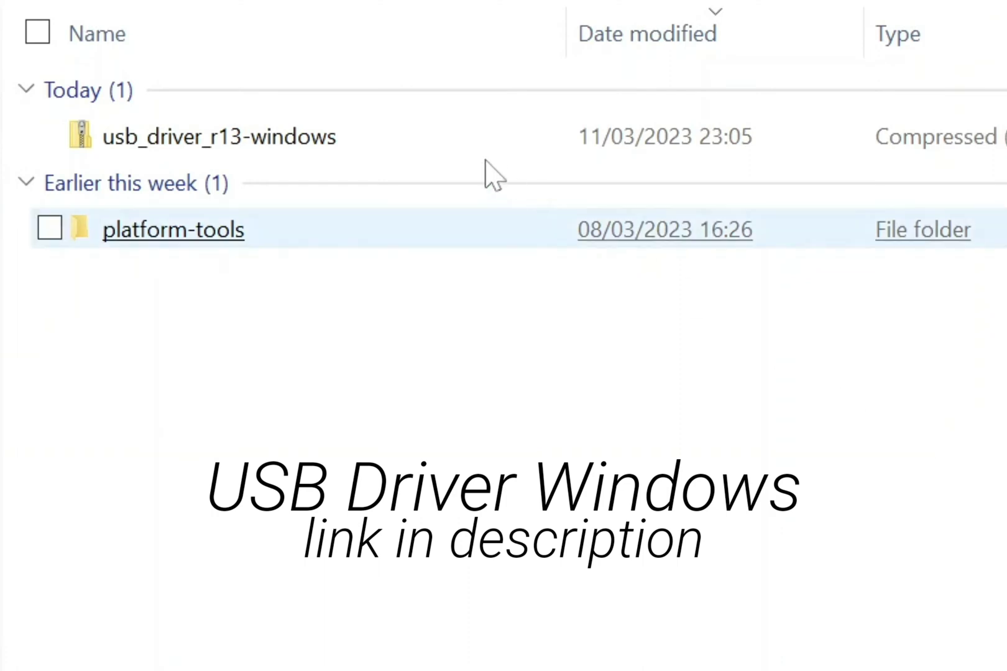
Extract usb_driver_r13-windows.zip into its default folder in Downloads.
click(299, 140)
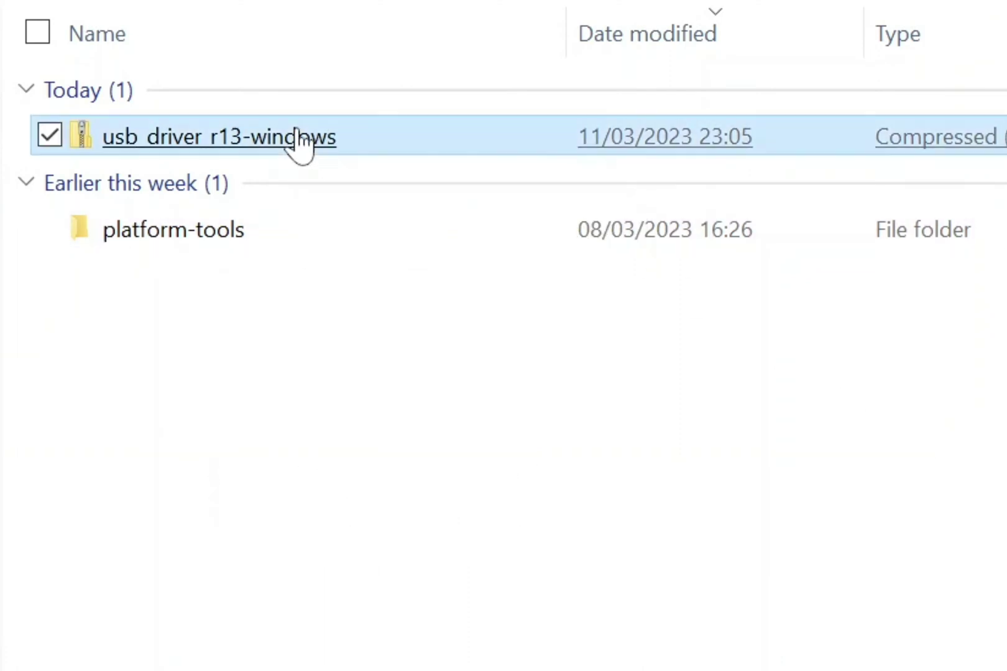
right_click(303, 139)
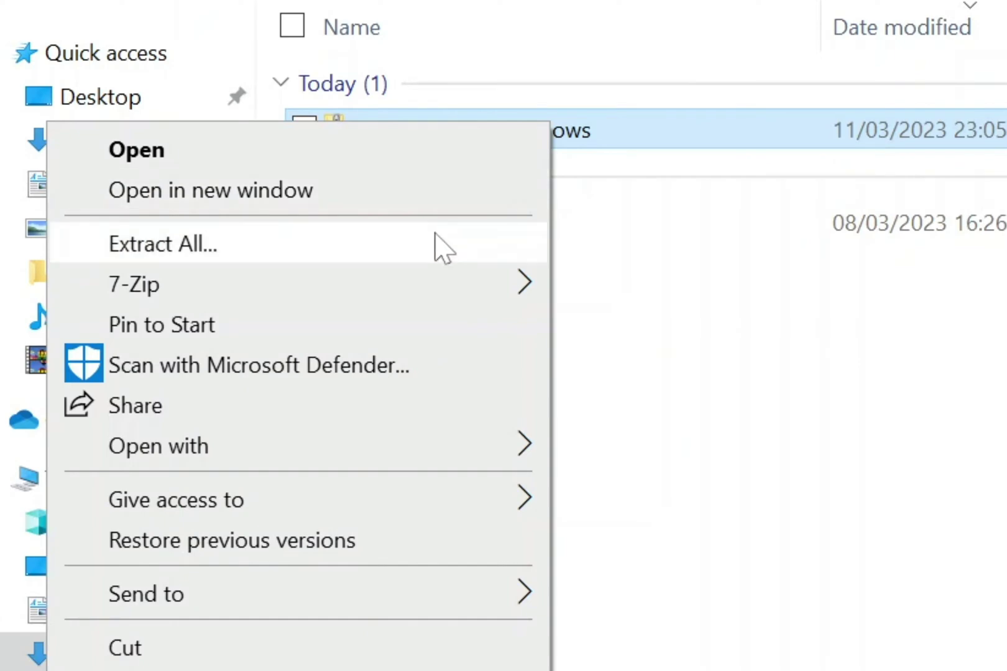
click(434, 243)
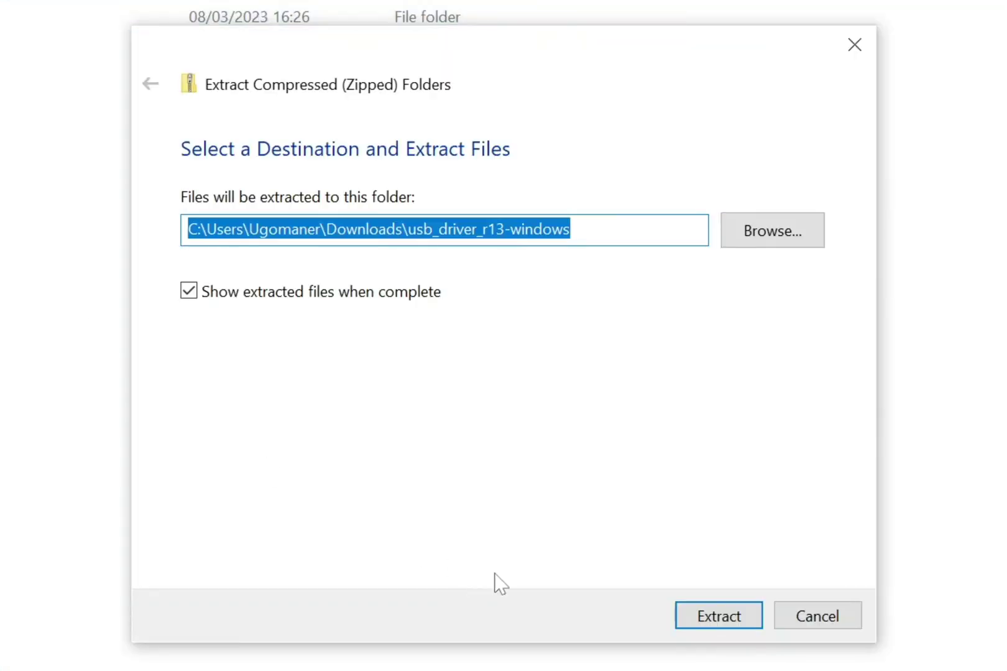
click(695, 620)
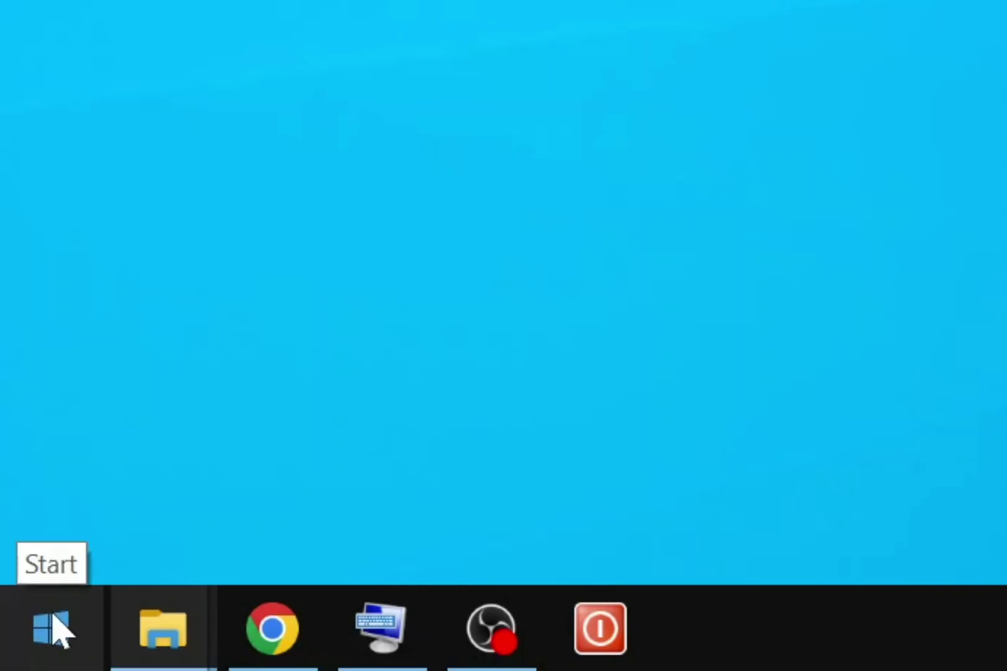
Start Update driver for the unknown Android device under Other devices in Device Manager.
right_click(53, 629)
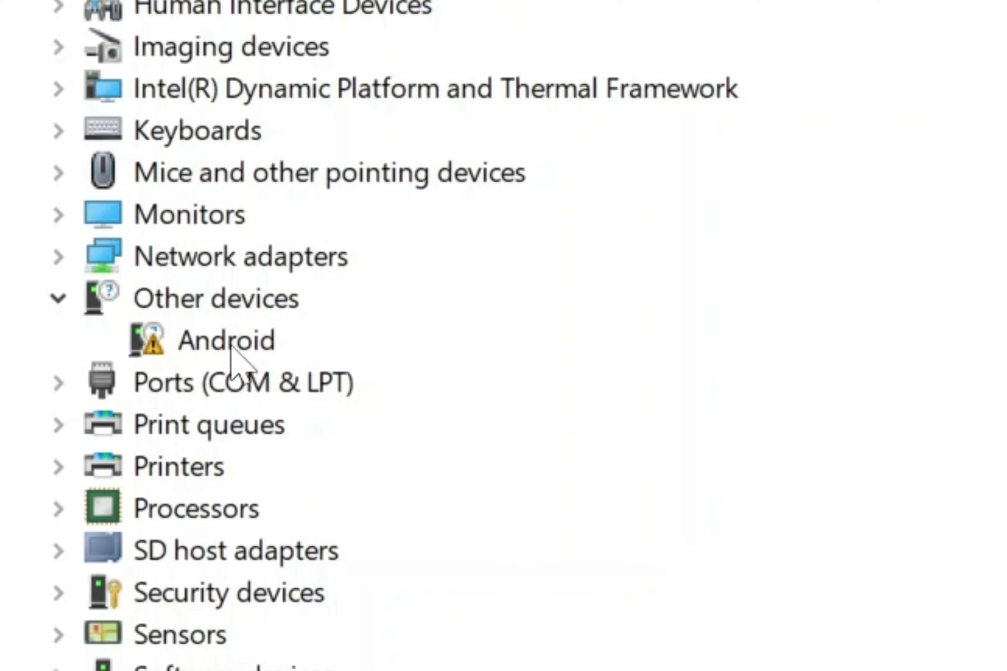
right_click(231, 345)
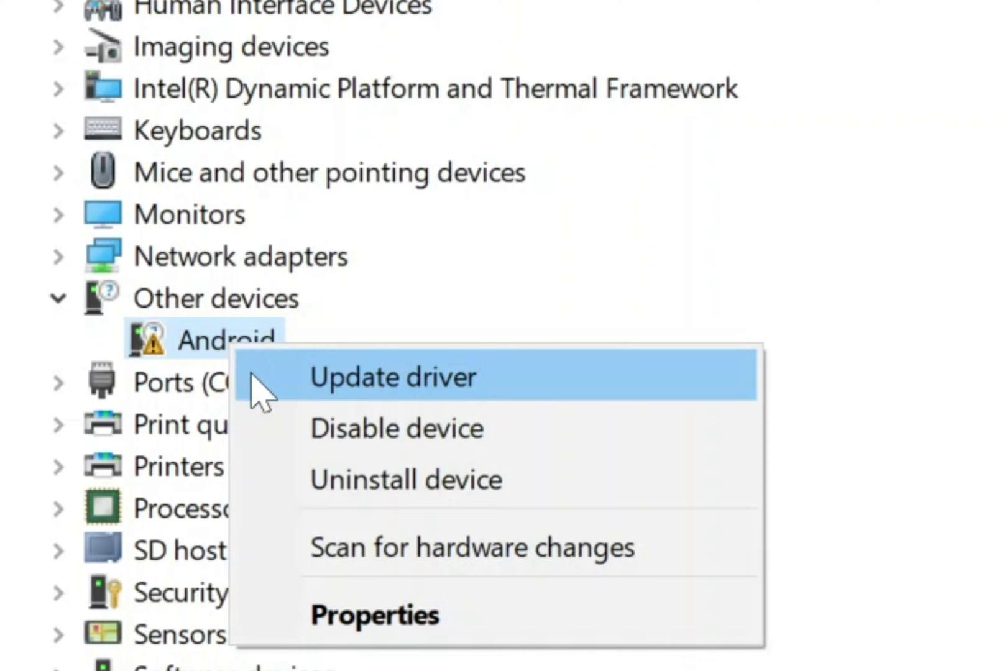
click(252, 376)
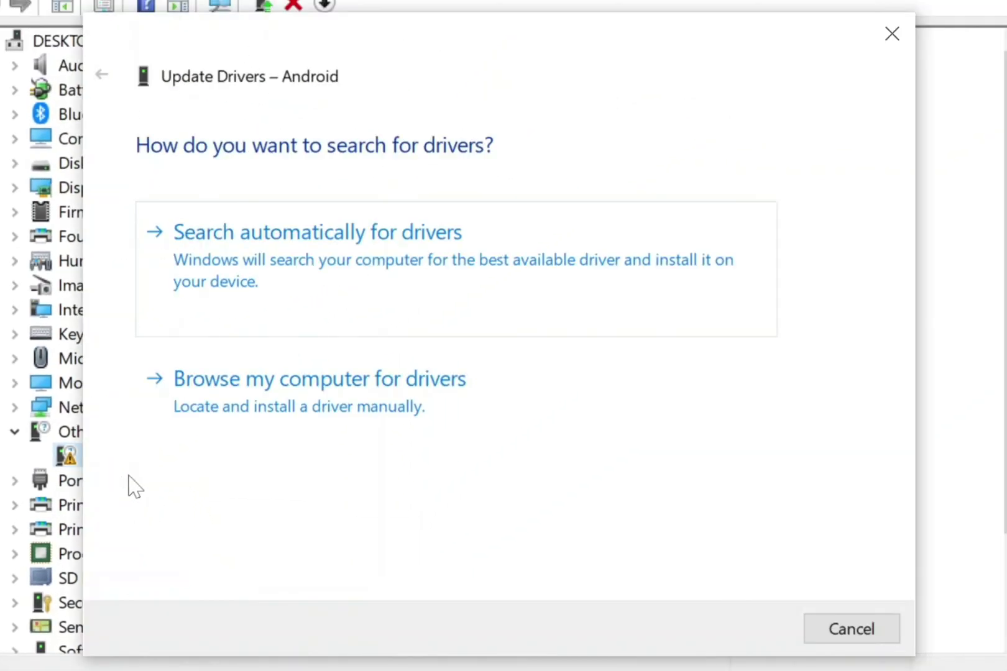
Choose to pick the driver manually from a list, showing all device types.
click(216, 434)
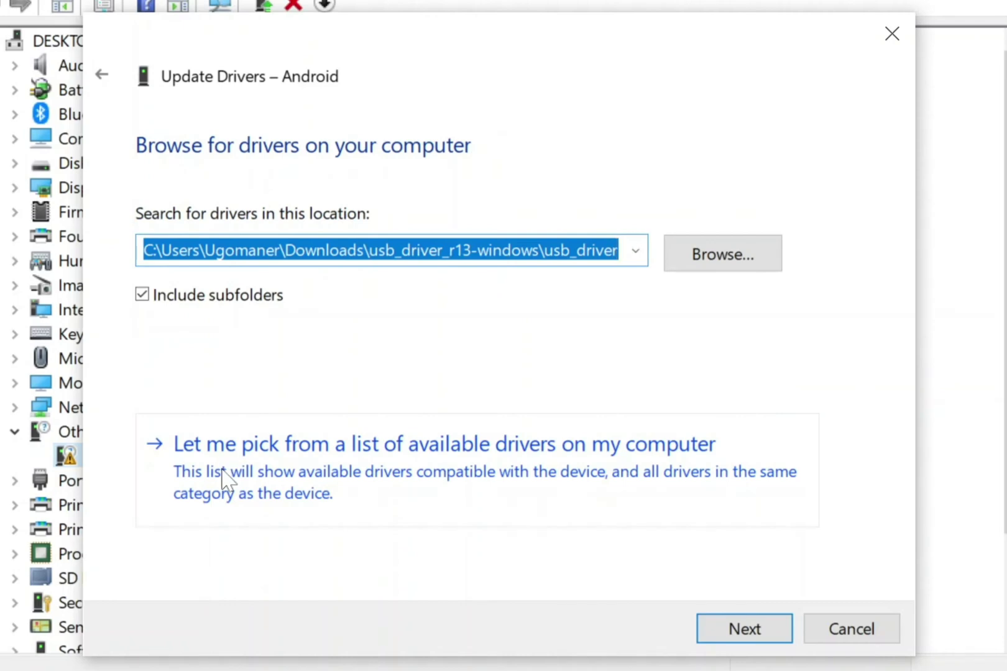
click(226, 478)
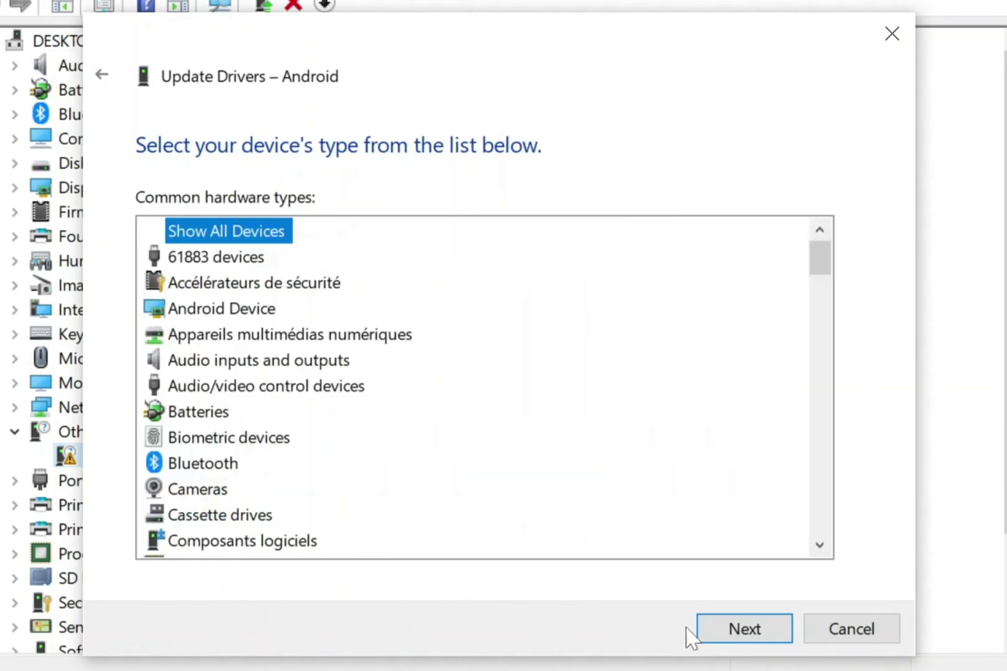
click(712, 629)
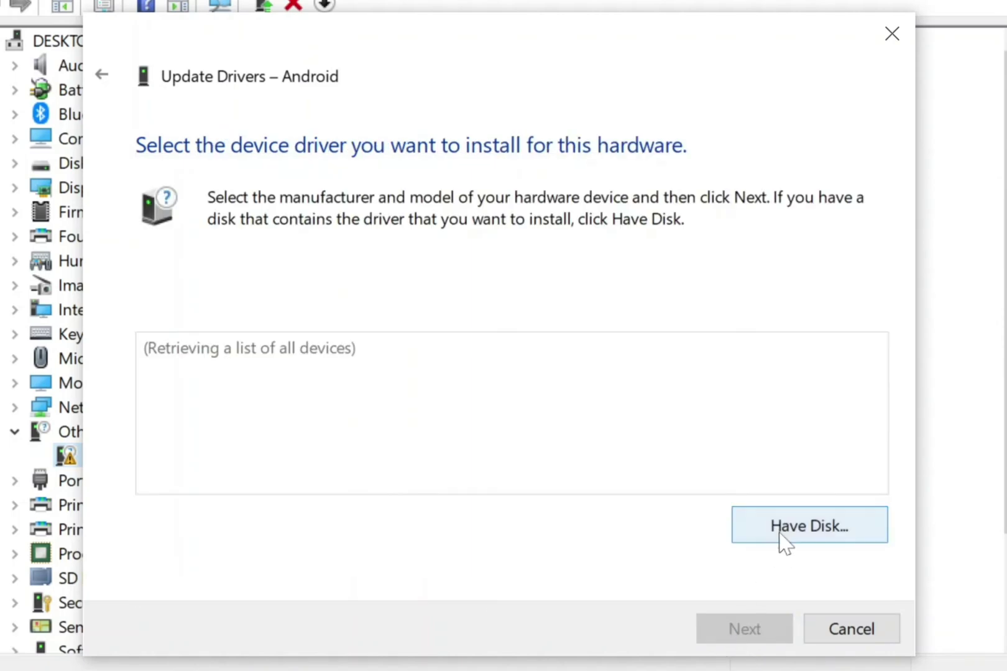
Use Have Disk to browse for the driver, opening the Downloads folder.
click(782, 540)
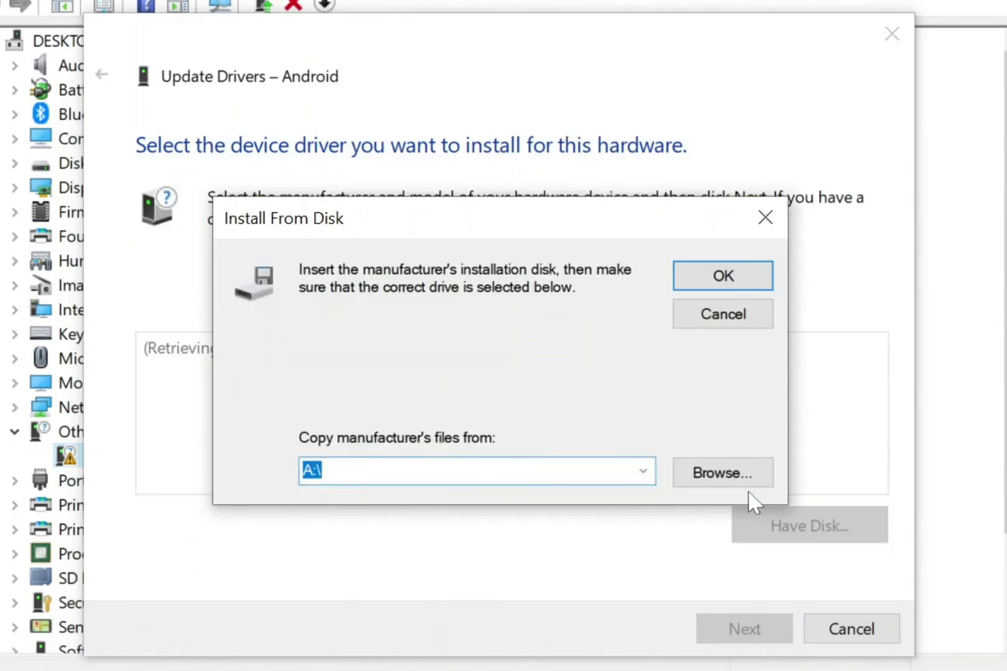
click(746, 481)
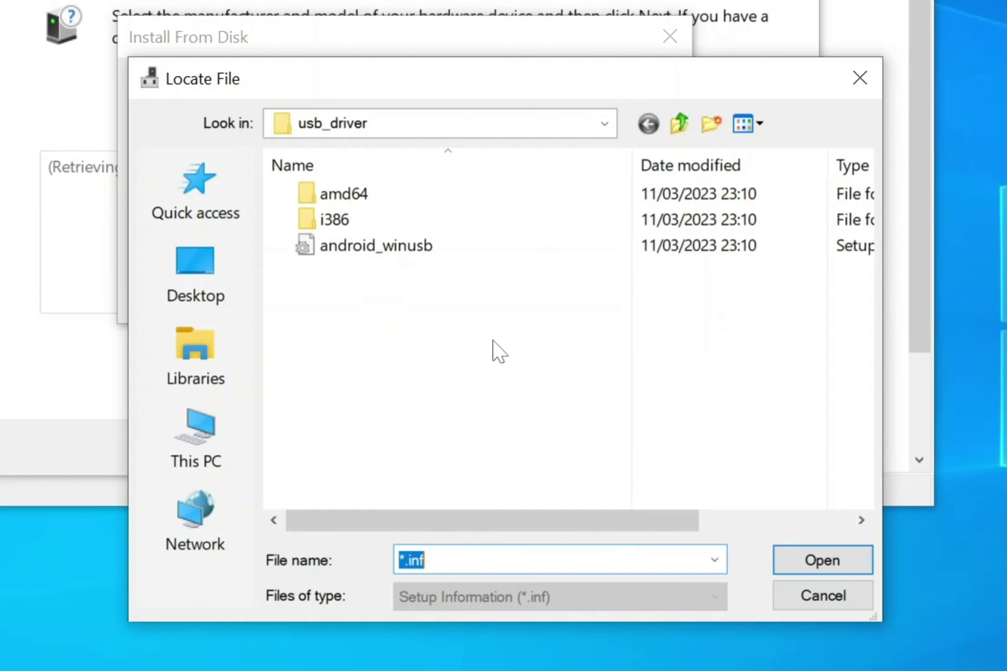
click(234, 440)
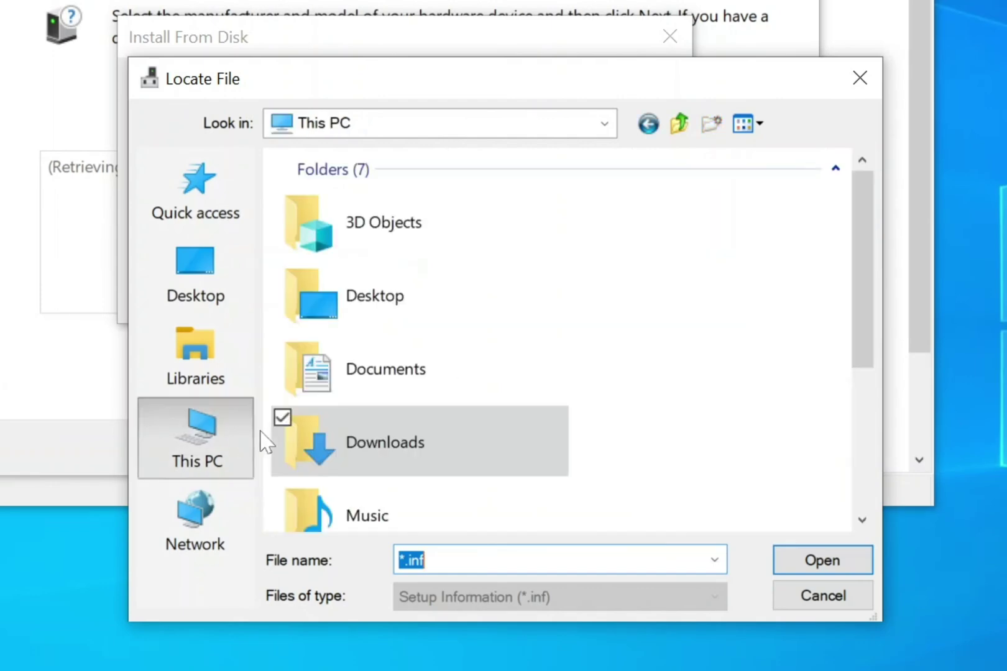
click(370, 445)
double_click(371, 445)
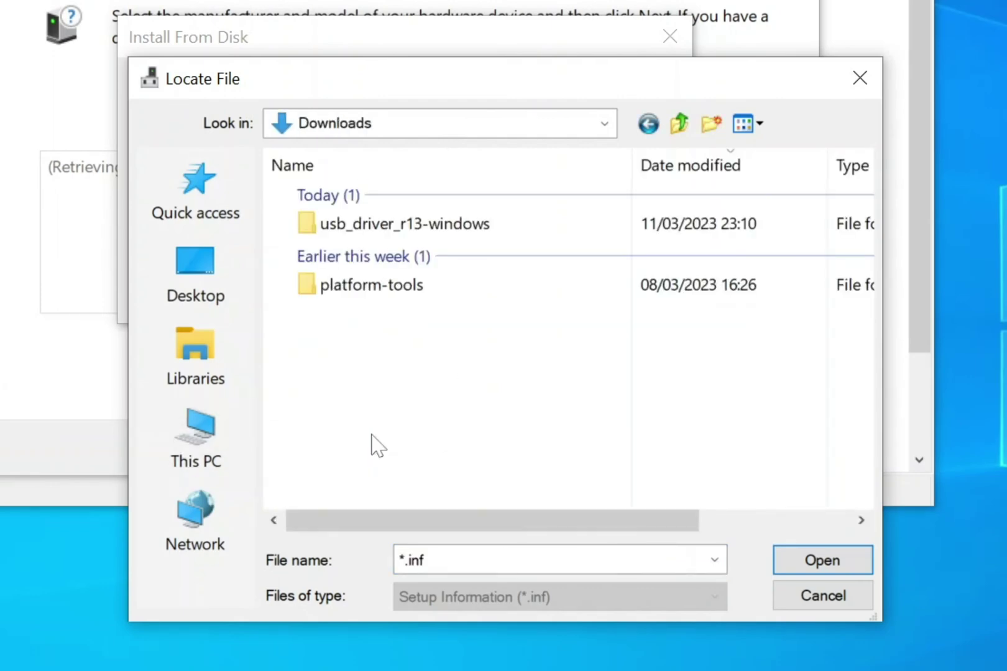
Load android_winusb.inf from usb_driver_r13-windows\usb_driver as the driver source.
double_click(386, 228)
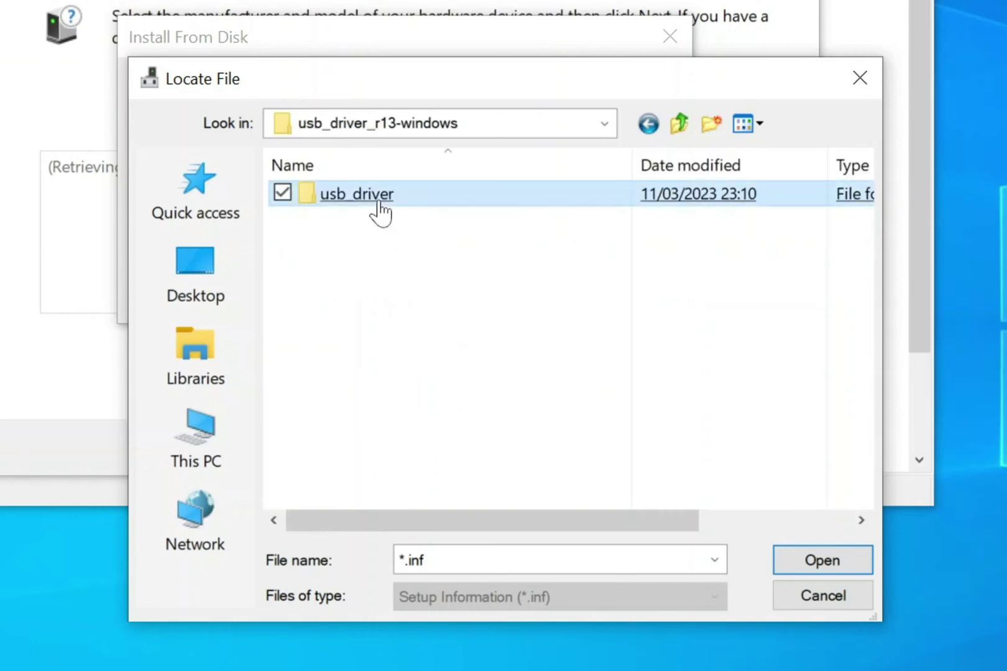
double_click(378, 205)
text(android_winusb)
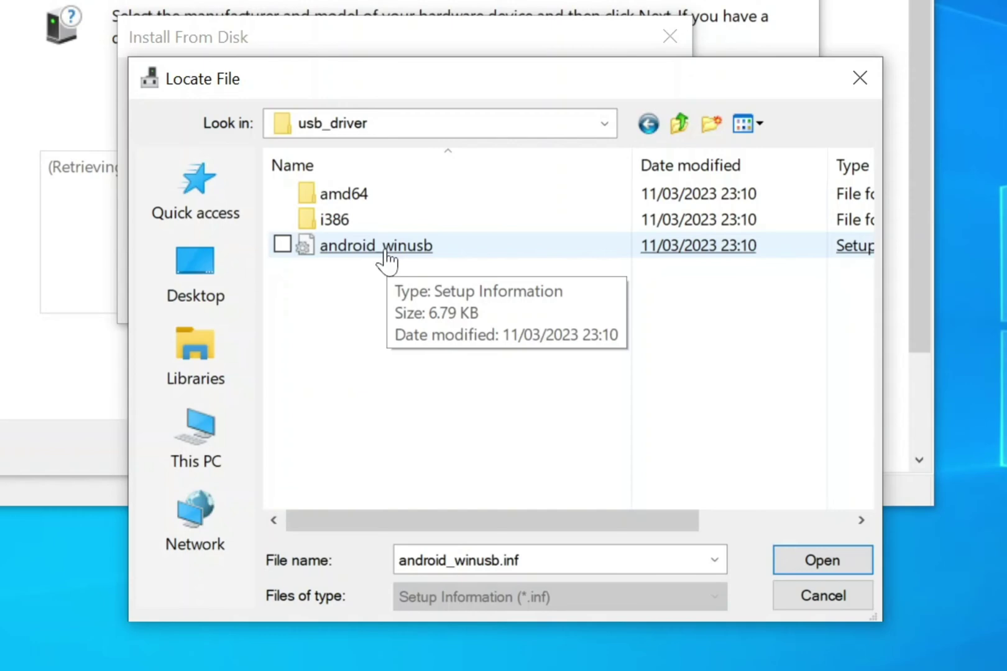
click(385, 262)
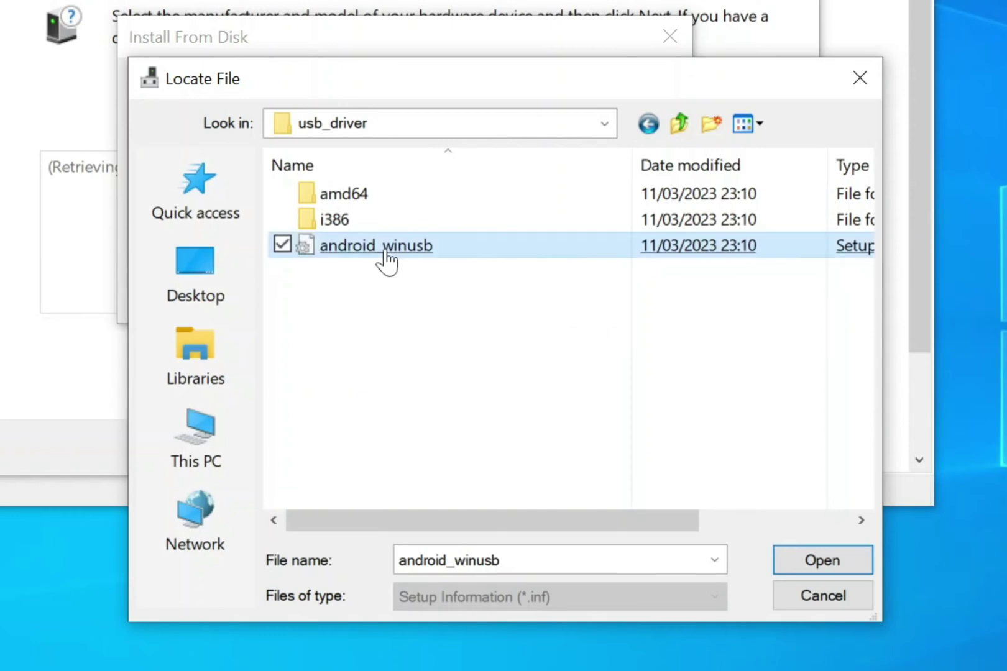
double_click(385, 262)
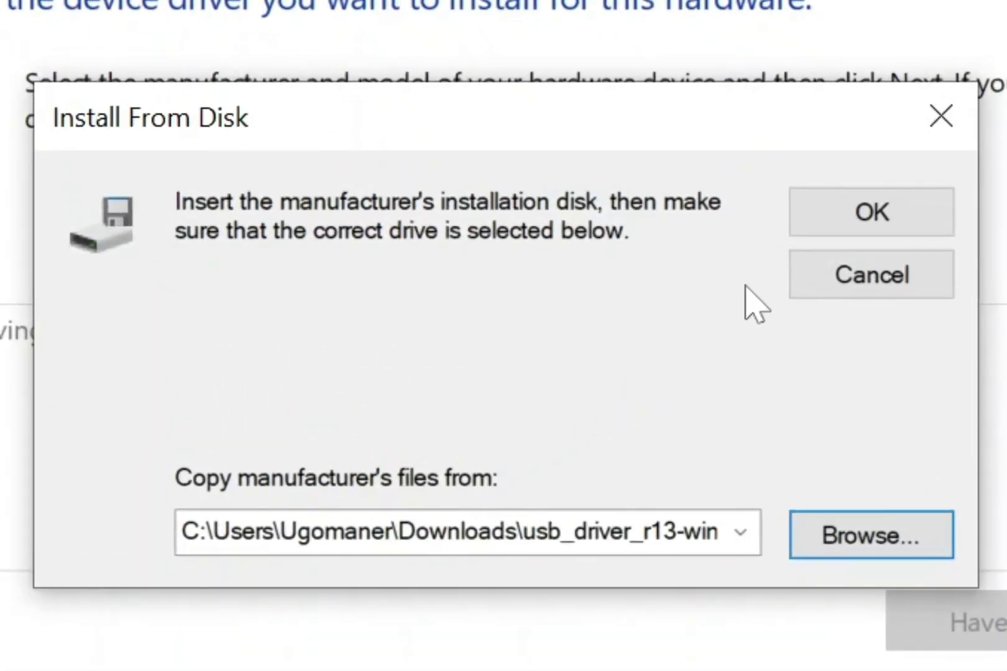
click(814, 233)
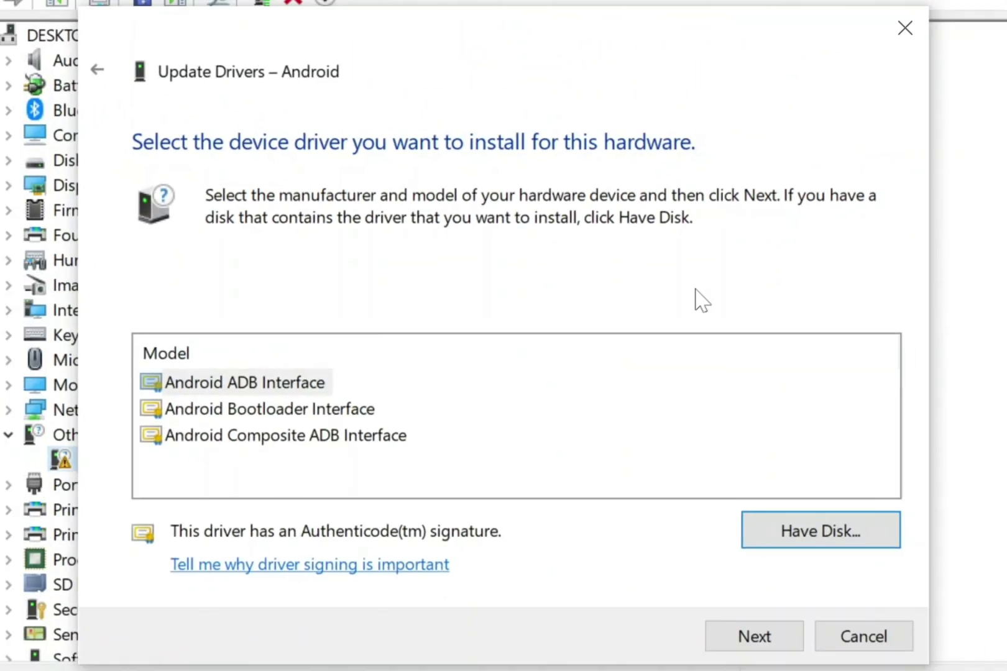
Install the Android ADB Interface driver, accepting the unverified-driver warning, and close the wizard.
click(747, 636)
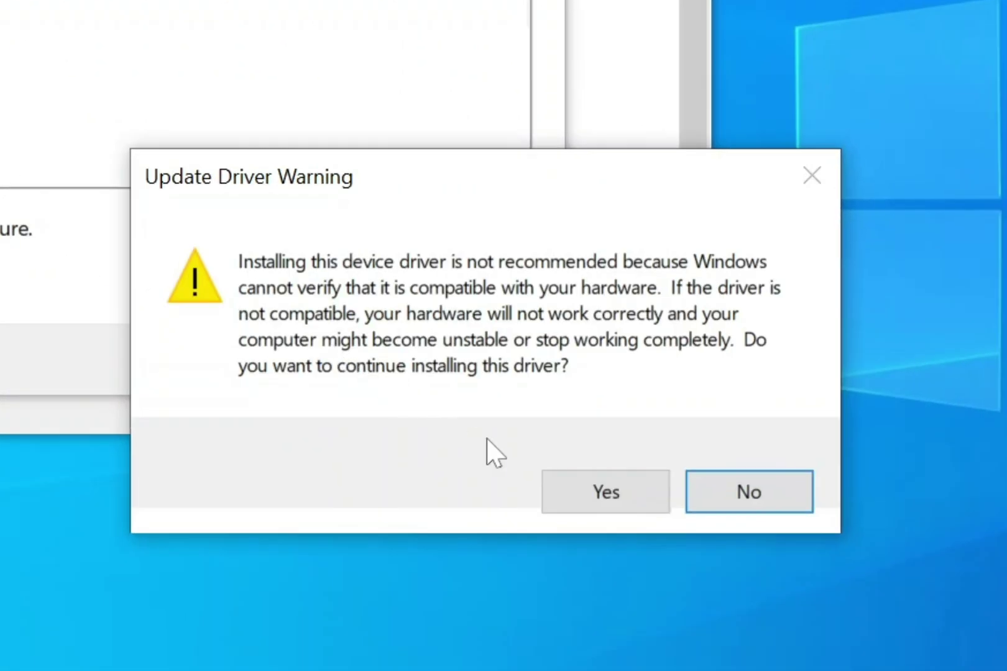
click(572, 501)
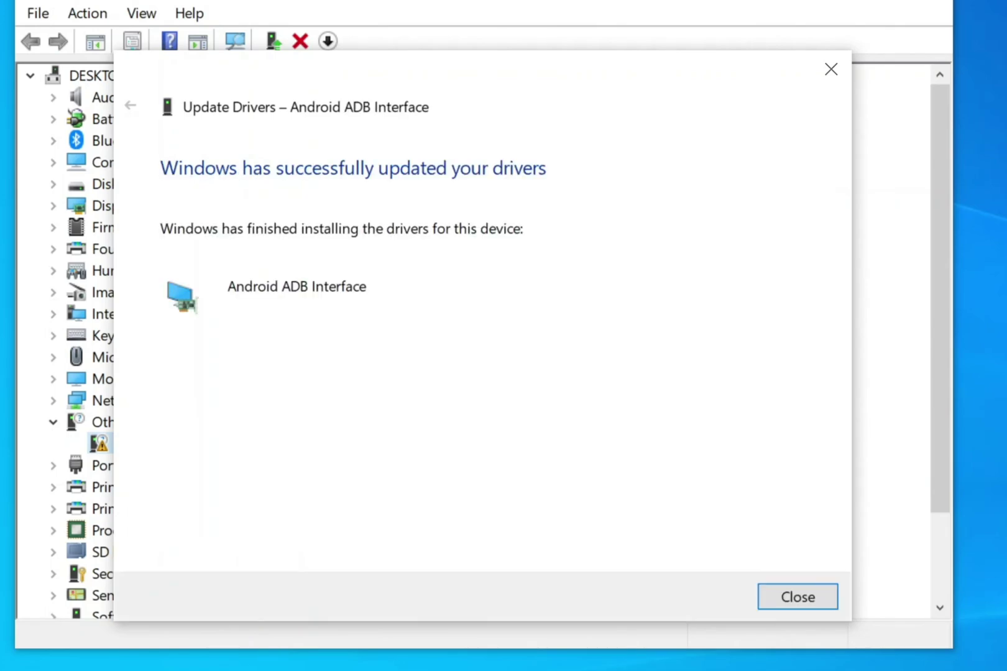
click(812, 599)
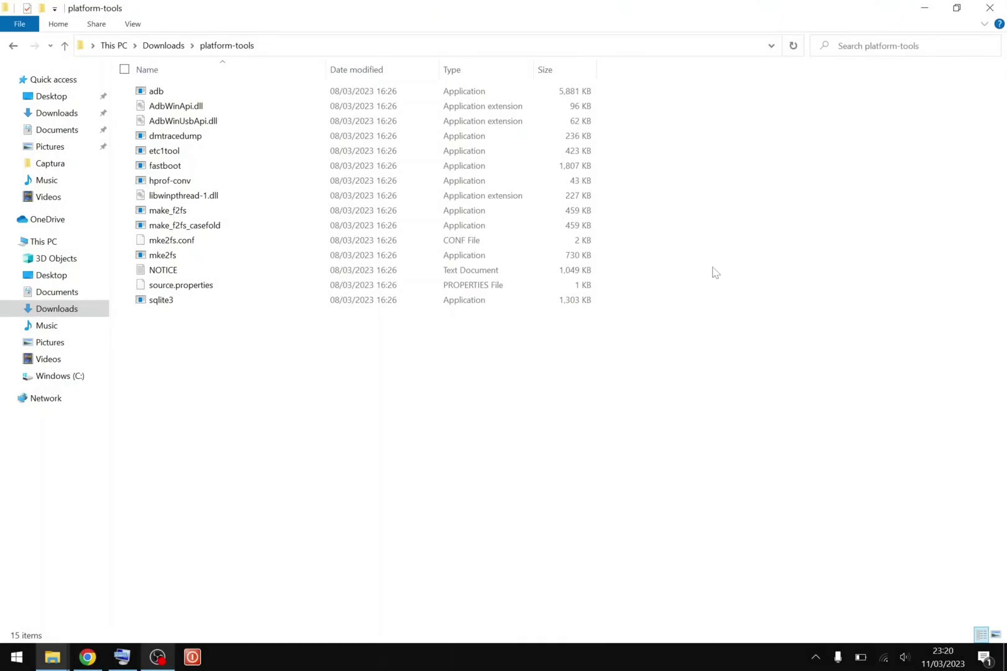
Open a Command Prompt from the platform-tools folder's address bar.
click(702, 48)
text(cmd.exe)
key(Return)
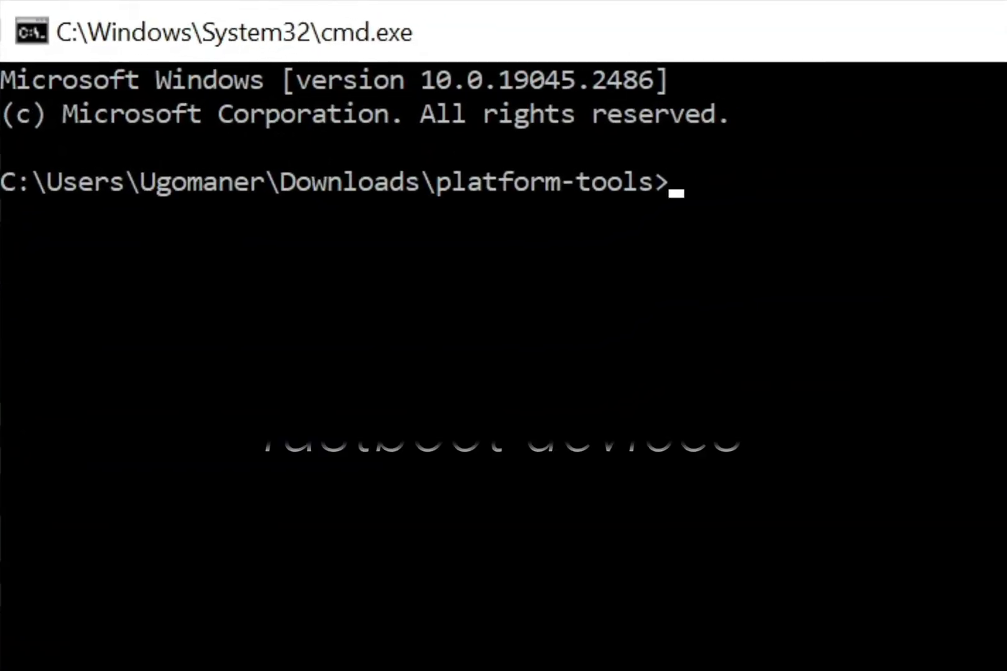
text(fastboot )
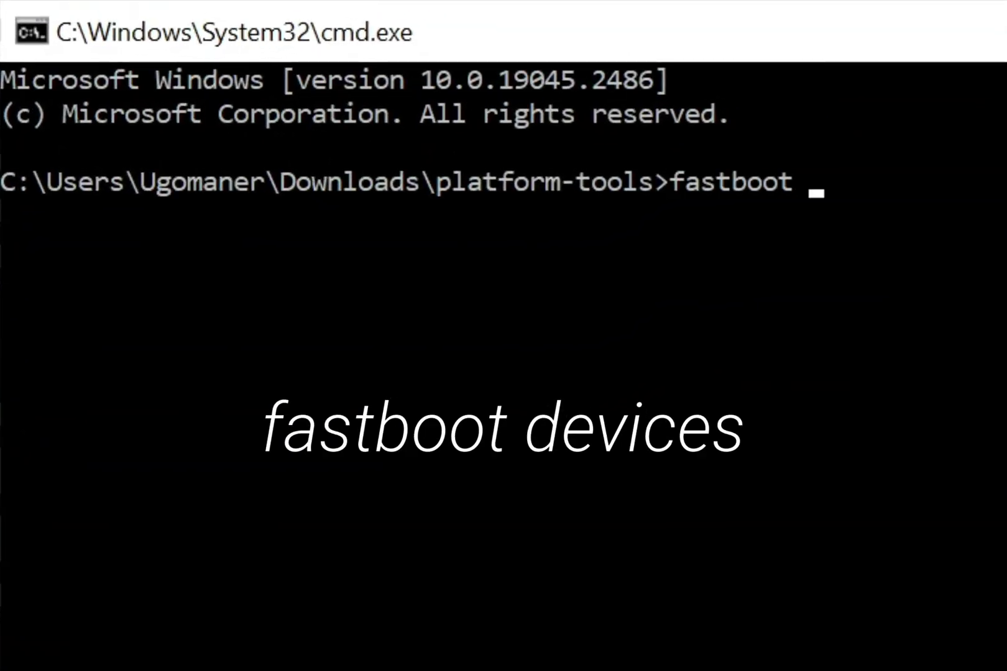
text(devices)
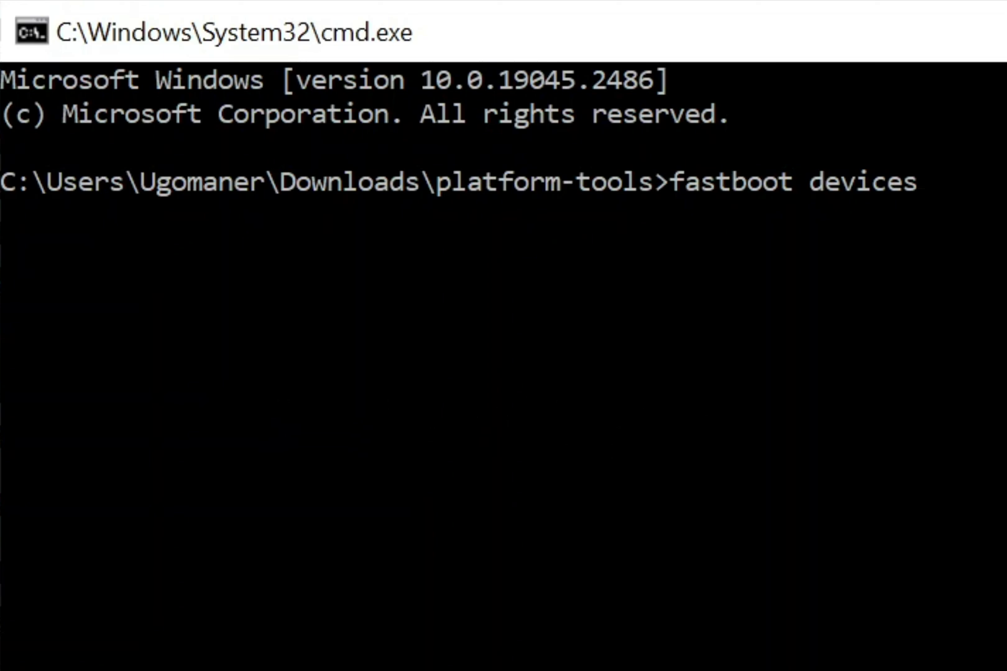